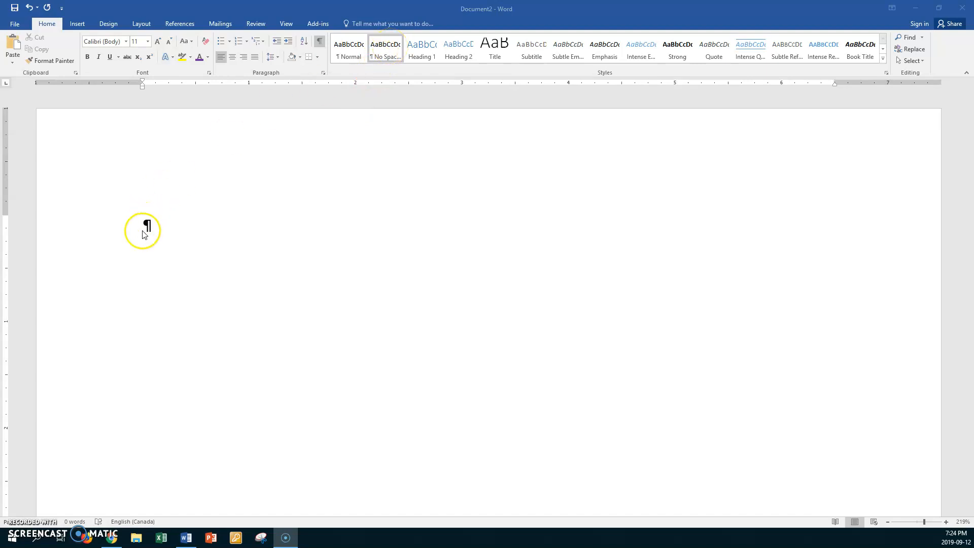
- Show the Insert ribbon commands for adding a table
{"action": "left_click", "coordinate": [78, 26]}
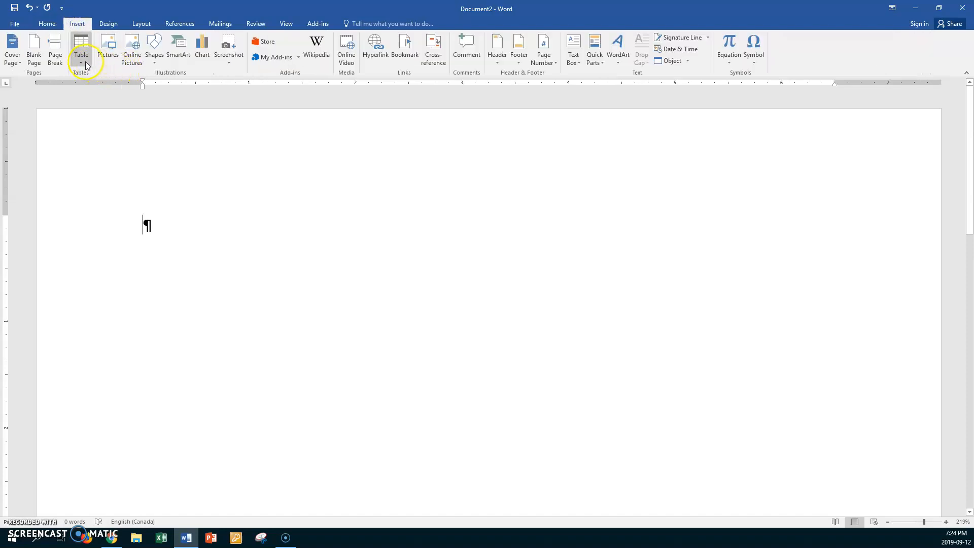
- Insert a two-column, five-row table and select the whole table
{"action": "left_click", "coordinate": [86, 61]}
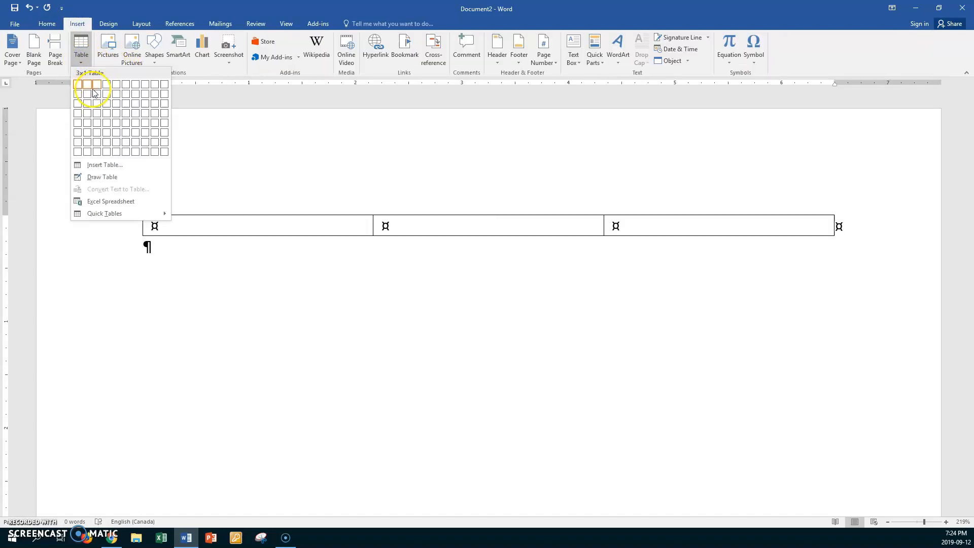
{"action": "left_click", "coordinate": [89, 122]}
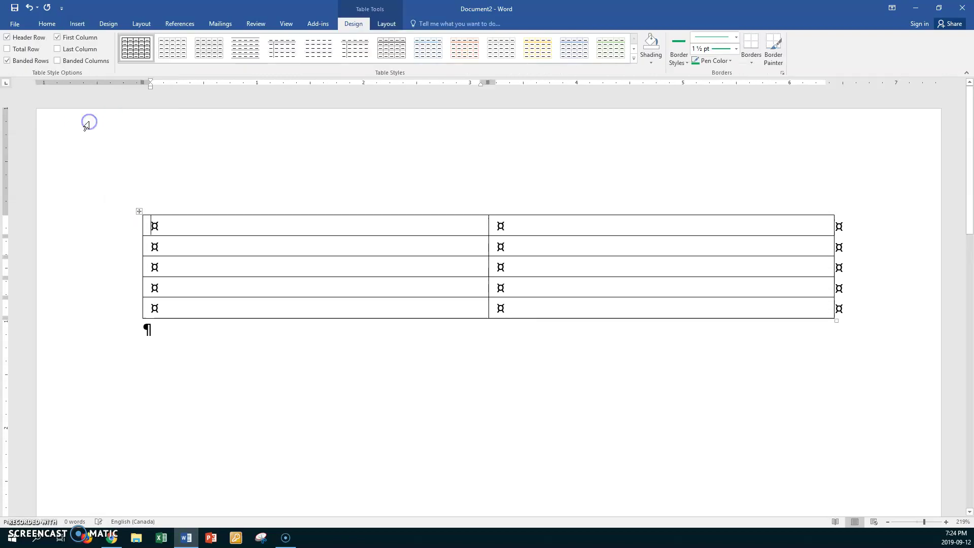
{"action": "left_click", "coordinate": [139, 212]}
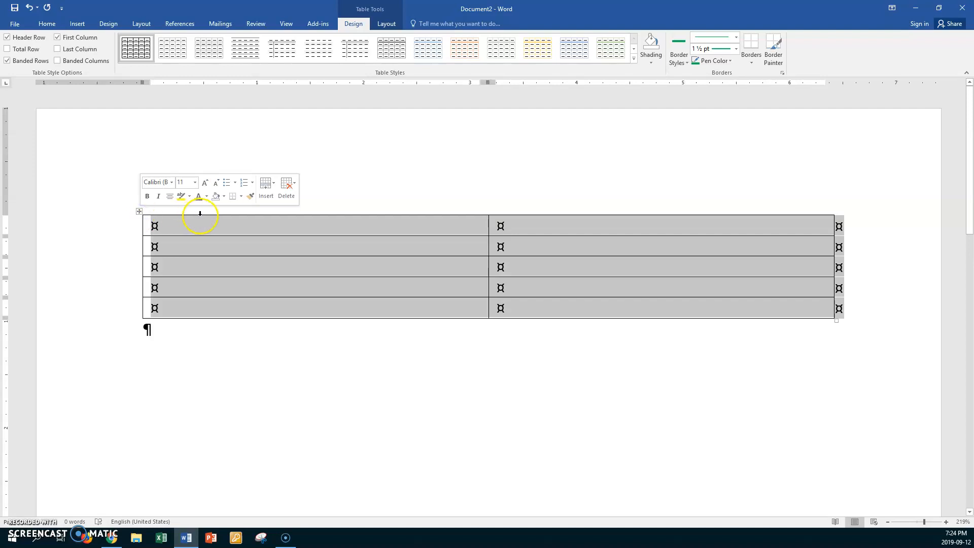
- In Table Properties set Center alignment, 1" minimum row height and vertically centred cell contents
{"action": "right_click", "coordinate": [215, 228]}
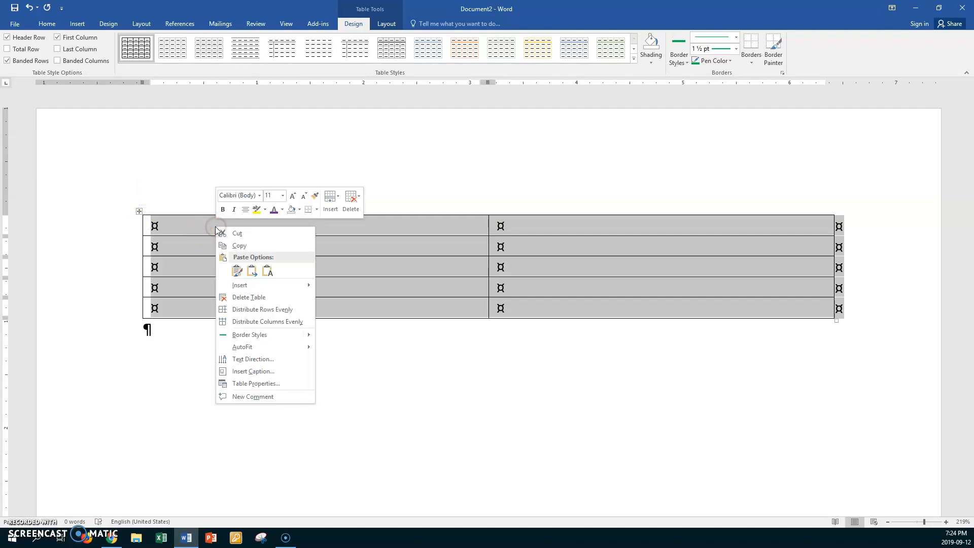
{"action": "left_click", "coordinate": [261, 384]}
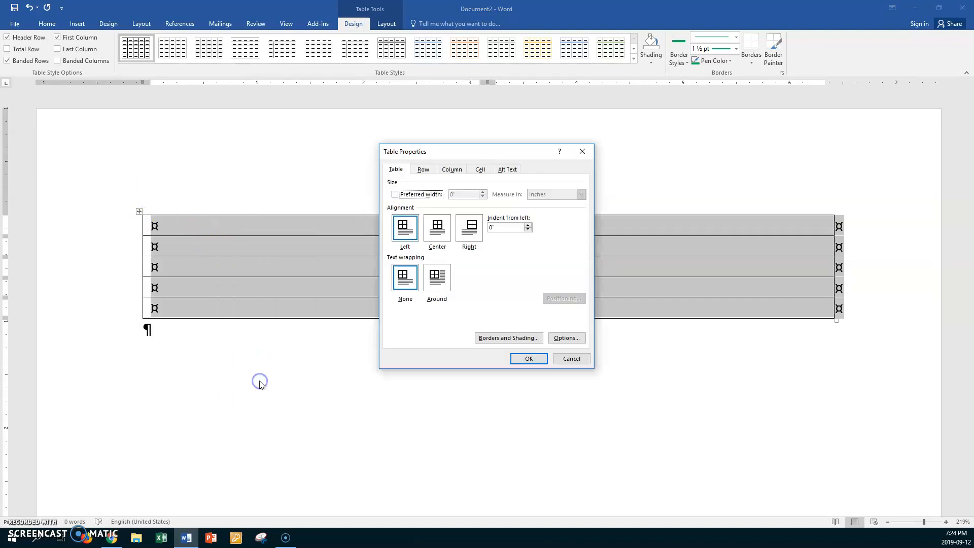
{"action": "left_click", "coordinate": [438, 229]}
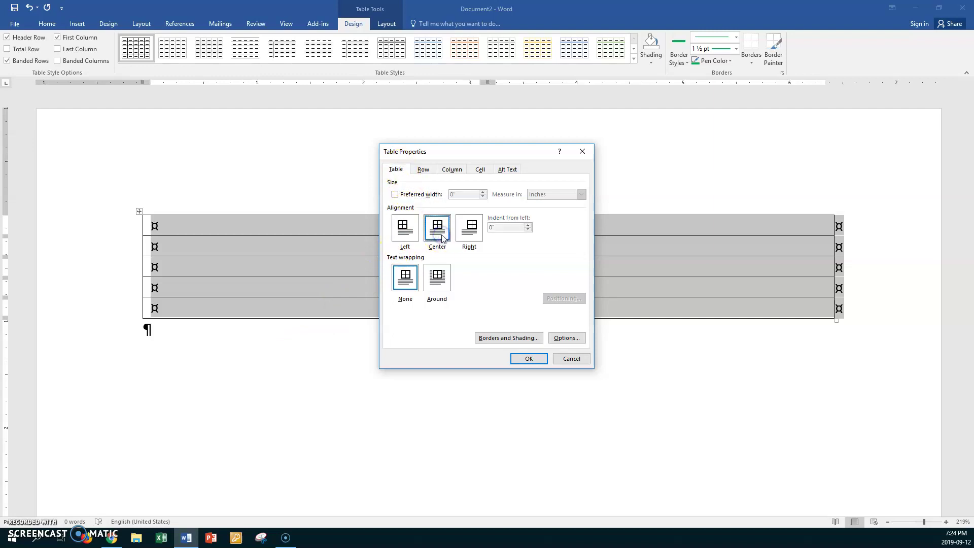
{"action": "left_click", "coordinate": [423, 170]}
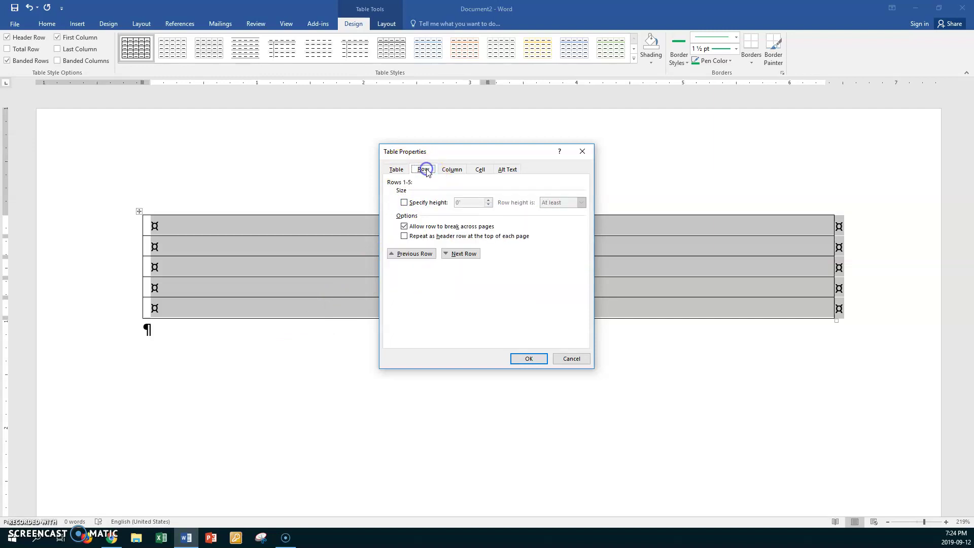
{"action": "left_click", "coordinate": [404, 203]}
{"action": "left_click", "coordinate": [470, 203]}
{"action": "type", "text": "1"}
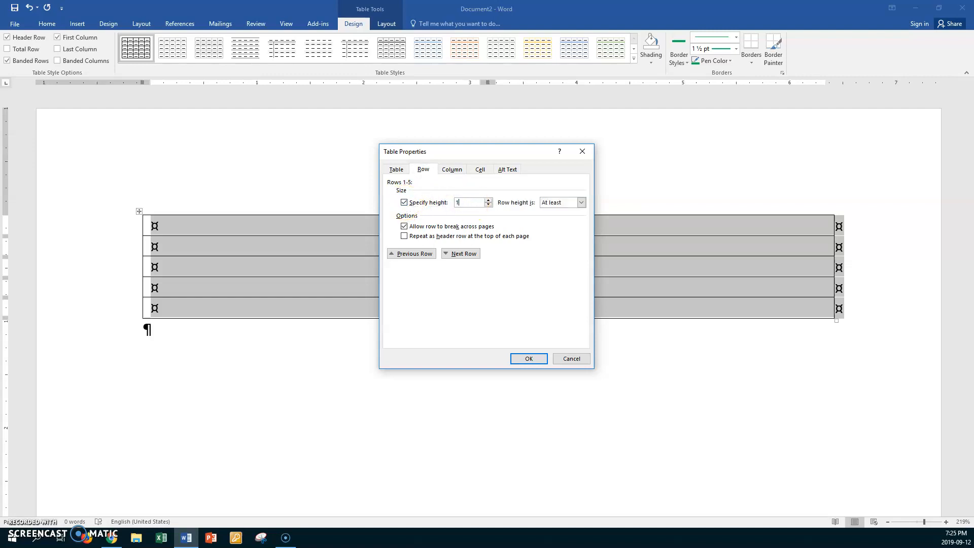
{"action": "left_click", "coordinate": [481, 169]}
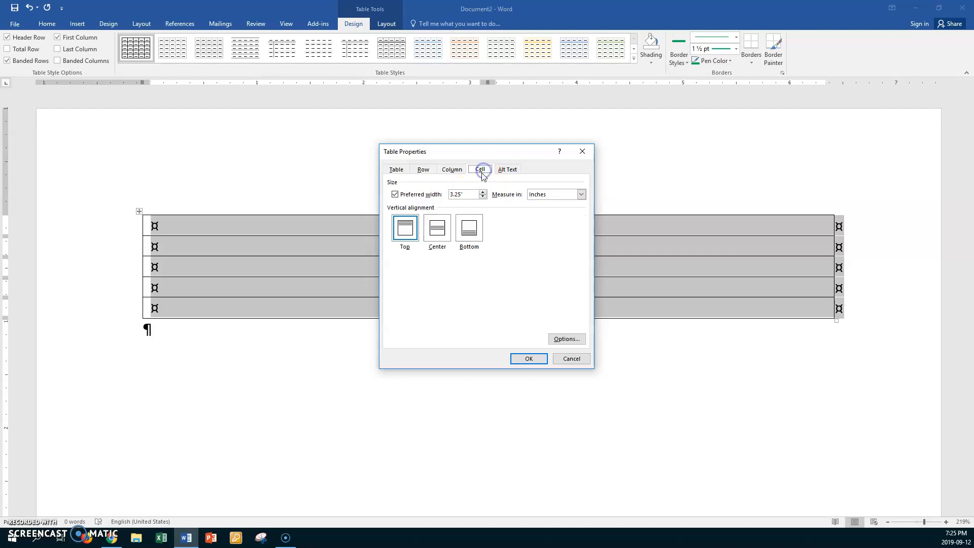
{"action": "left_click", "coordinate": [441, 232]}
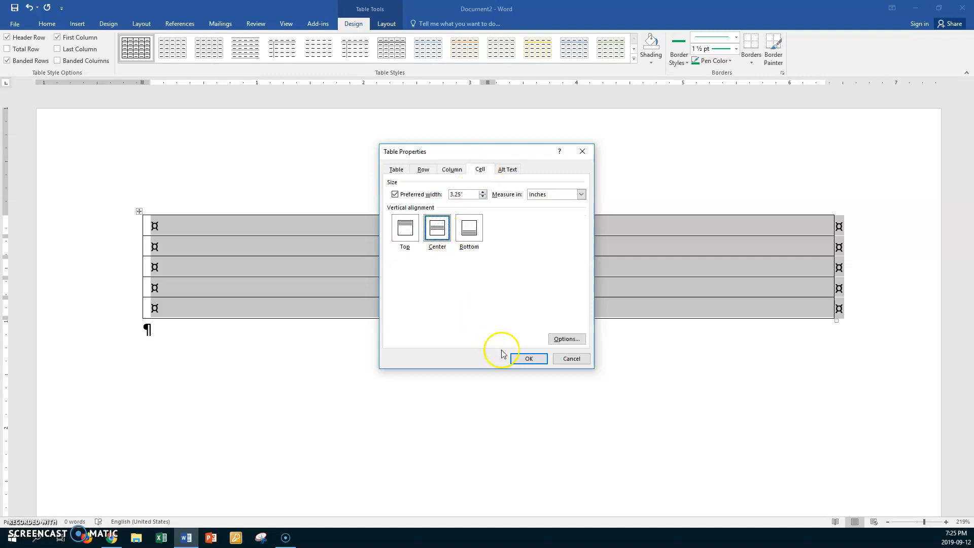
{"action": "left_click", "coordinate": [527, 359]}
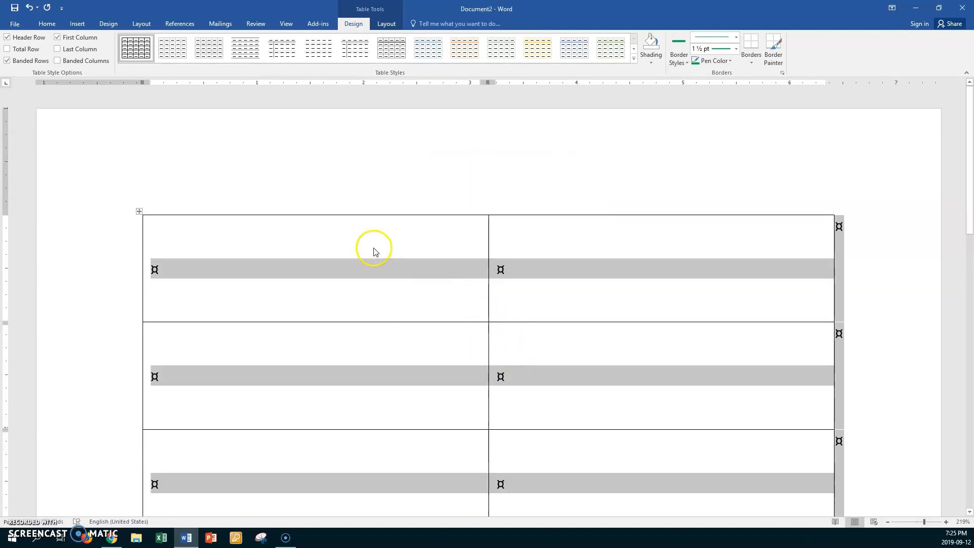
- Enter 'Highest Mark' in the first table cell
{"action": "left_click", "coordinate": [170, 269]}
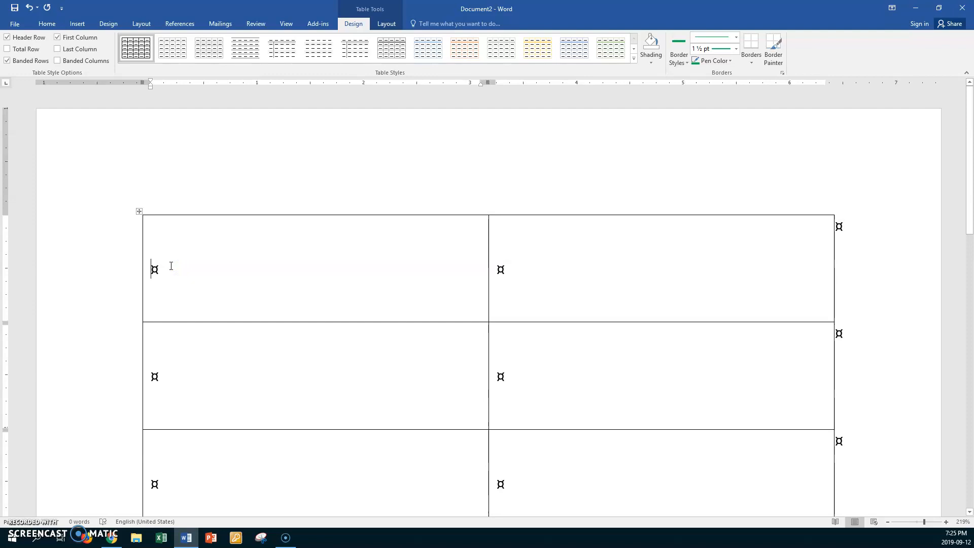
{"action": "type", "text": "HIg"}
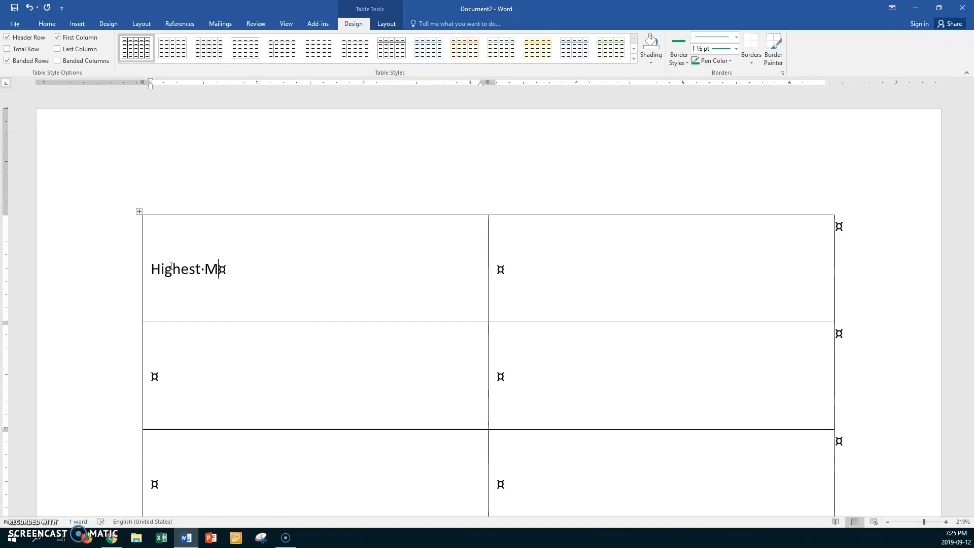
{"action": "type", "text": "ark"}
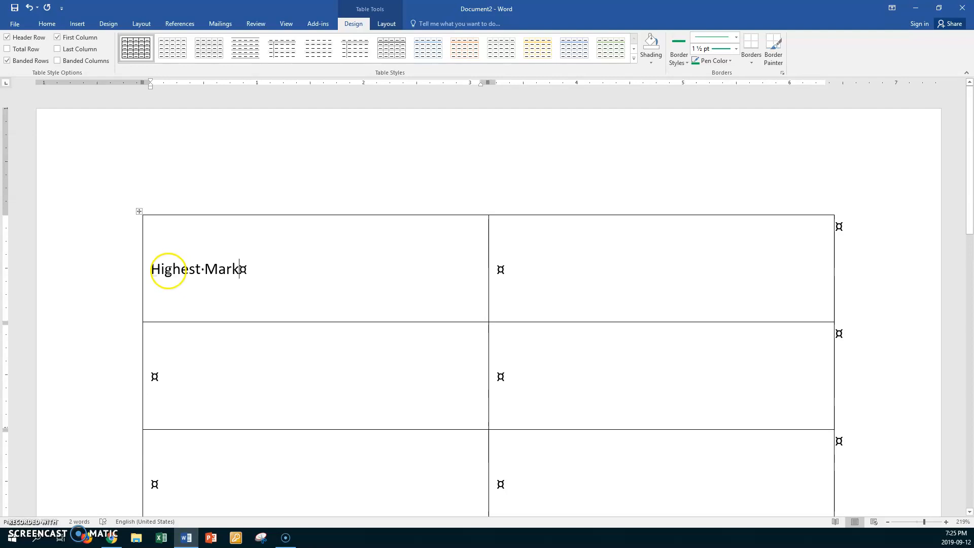
- Add a right-aligned tab stop near 2.87" on the ruler for the Highest Mark cell
{"action": "left_click", "coordinate": [8, 84]}
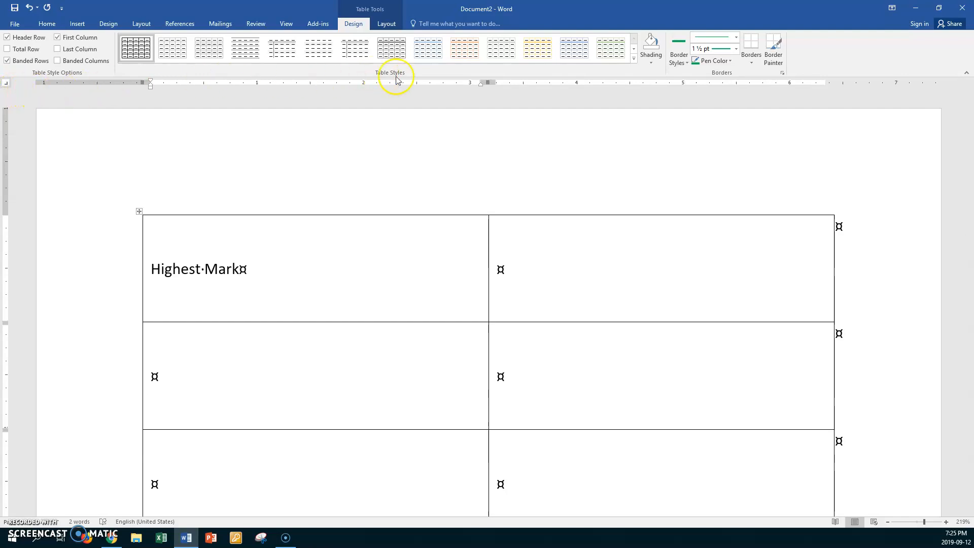
{"action": "left_click", "coordinate": [457, 84]}
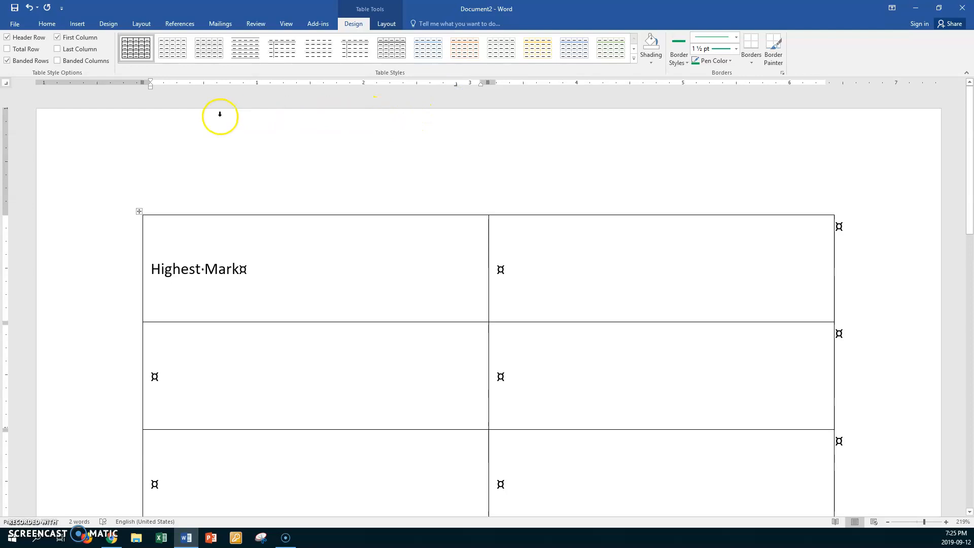
{"action": "left_click", "coordinate": [48, 24]}
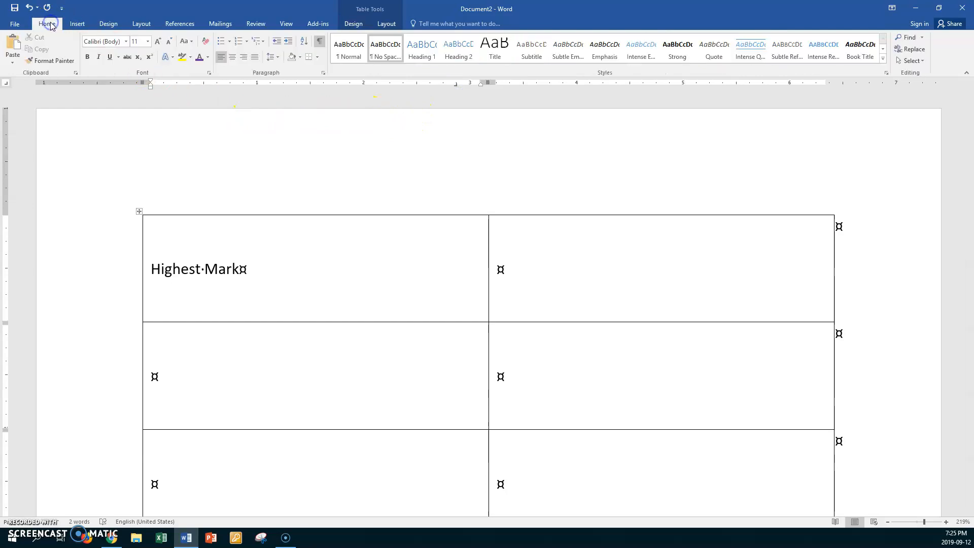
- Give the 2.87" tab stop a solid underline leader and run it after Highest Mark
{"action": "left_click", "coordinate": [323, 73]}
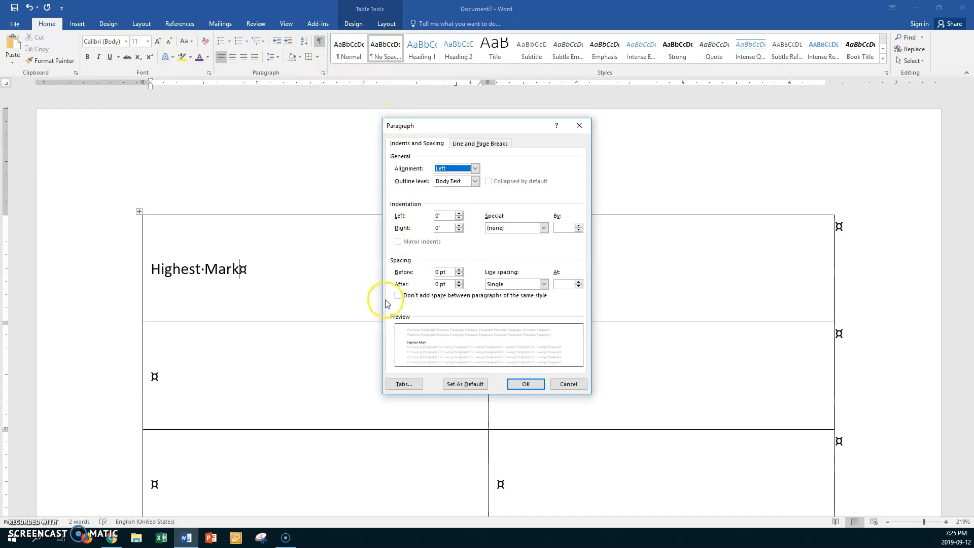
{"action": "left_click", "coordinate": [402, 384]}
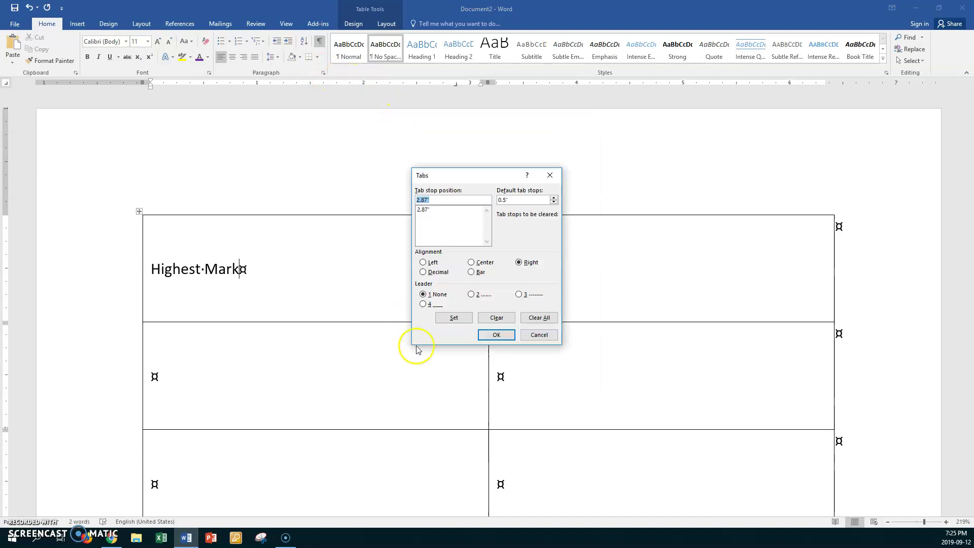
{"action": "left_click", "coordinate": [426, 212]}
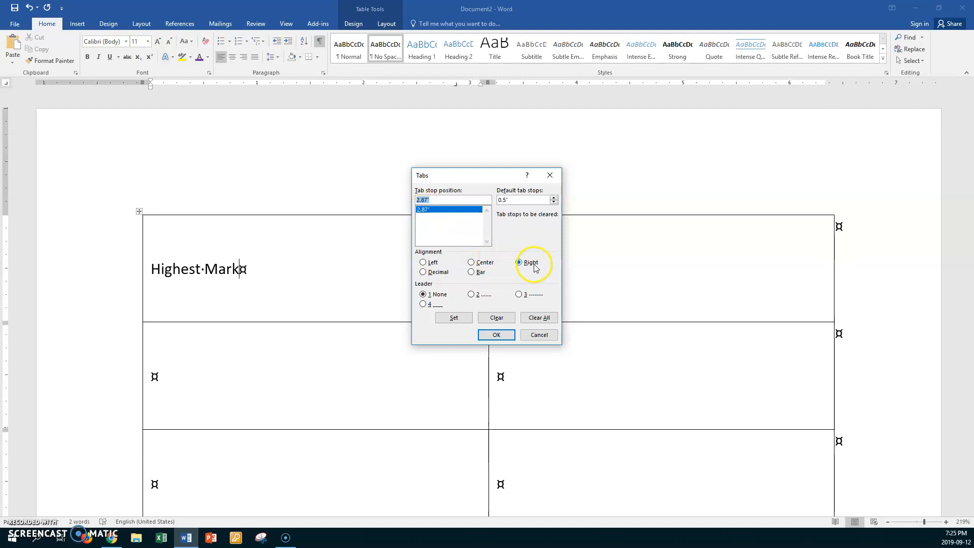
{"action": "left_click", "coordinate": [424, 304]}
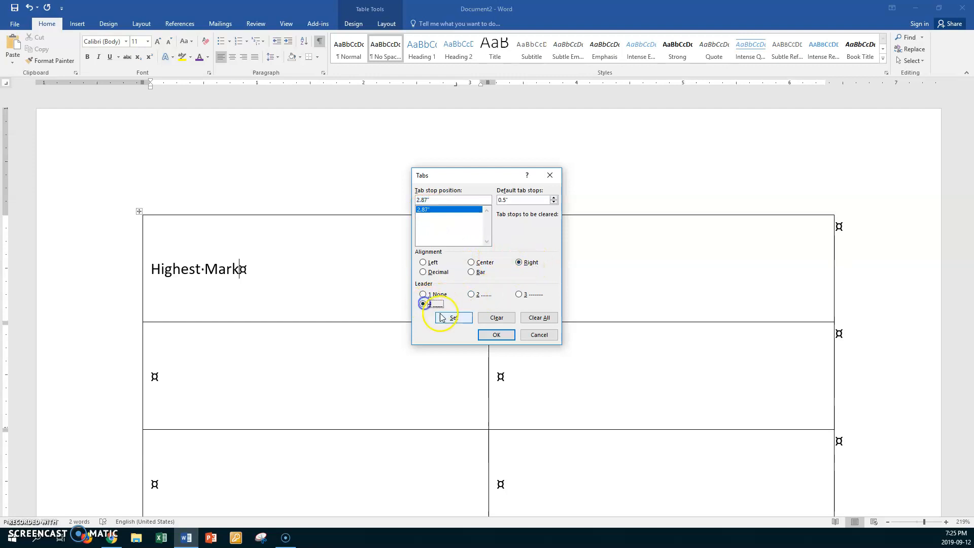
{"action": "left_click", "coordinate": [453, 318]}
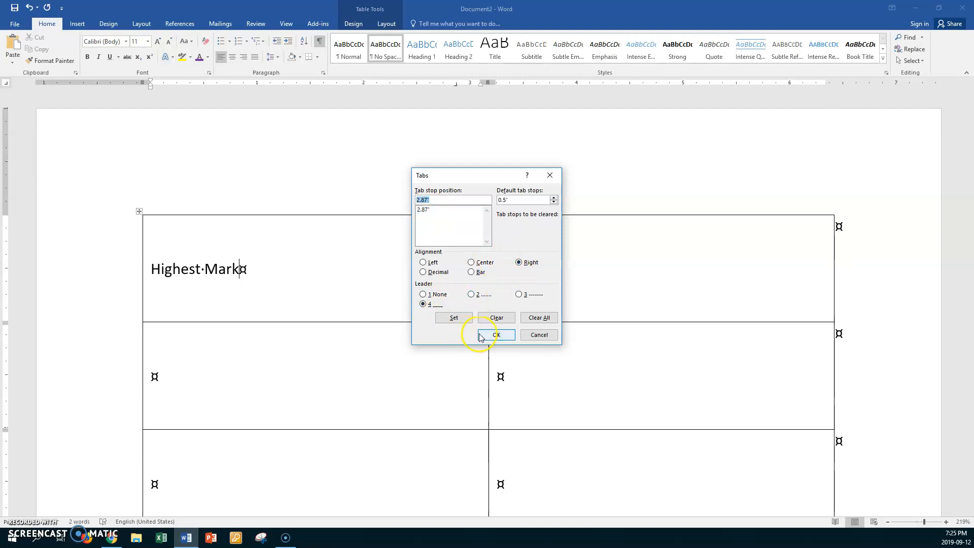
{"action": "left_click", "coordinate": [494, 335]}
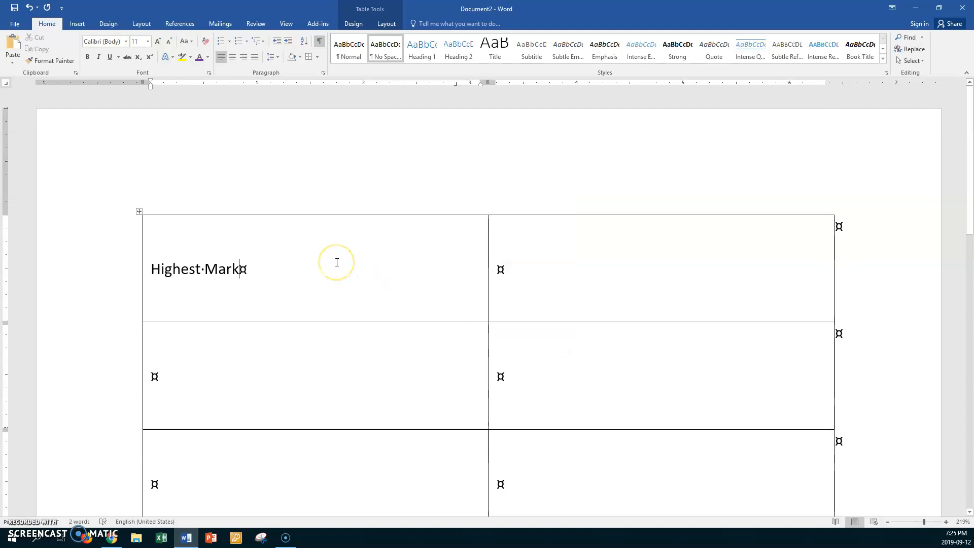
{"action": "key", "text": "Tab"}
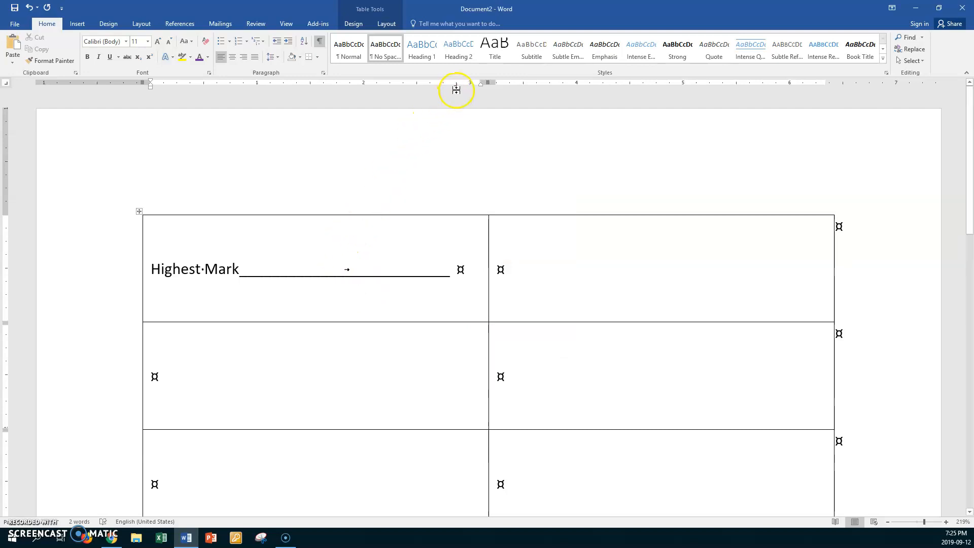
- Extend the leader further right and add an 'Average Mark' line with its own underline leader
{"action": "left_click_drag", "start_coordinate": [455, 88], "coordinate": [469, 87]}
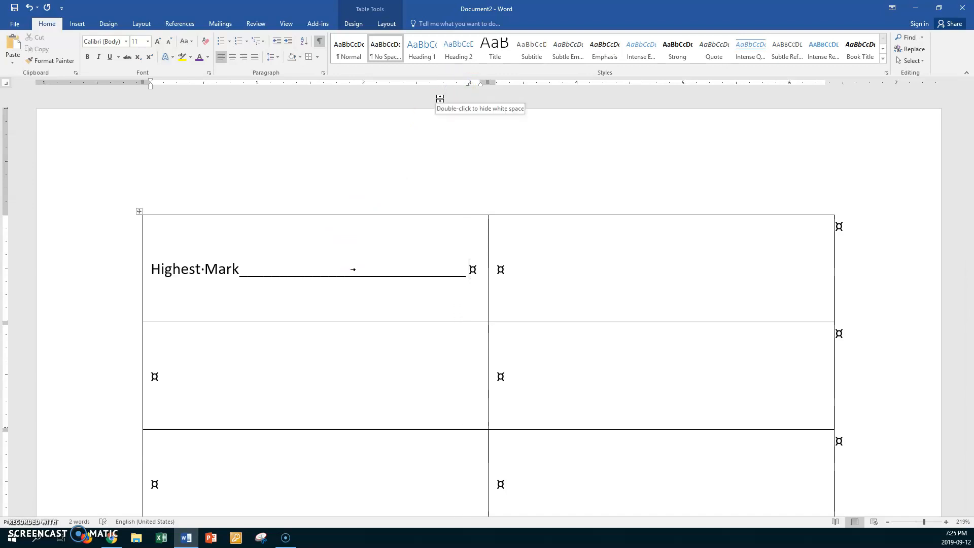
{"action": "key", "text": "Return"}
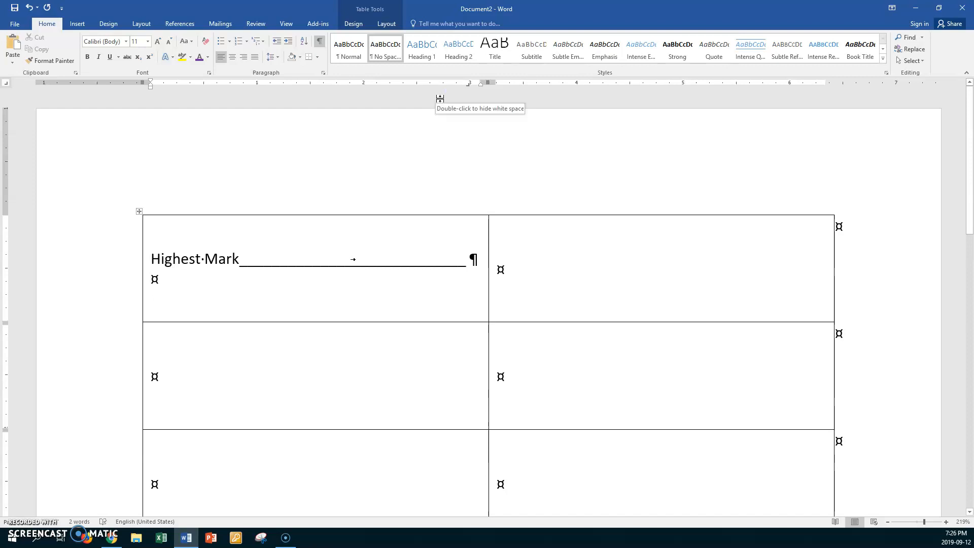
{"action": "type", "text": "Ave"}
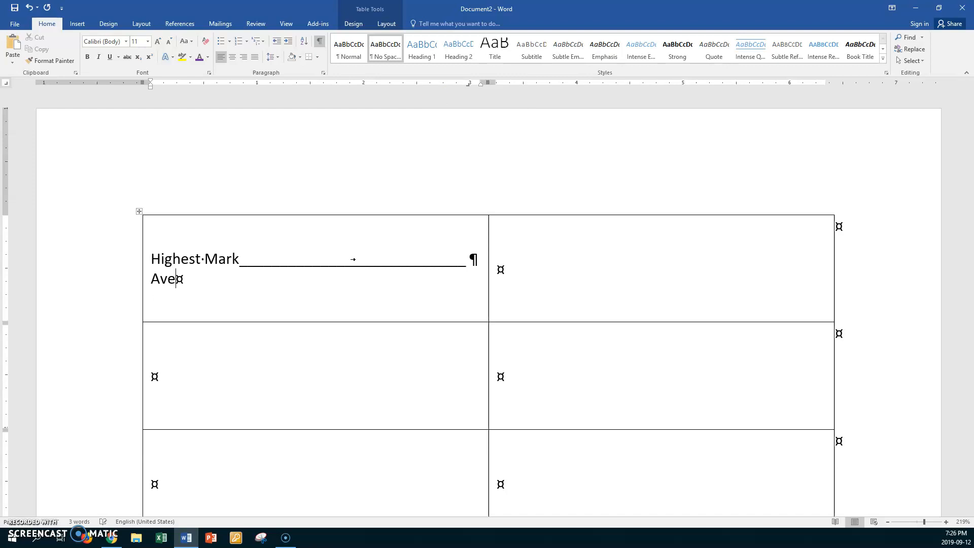
{"action": "type", "text": "rage Mark"}
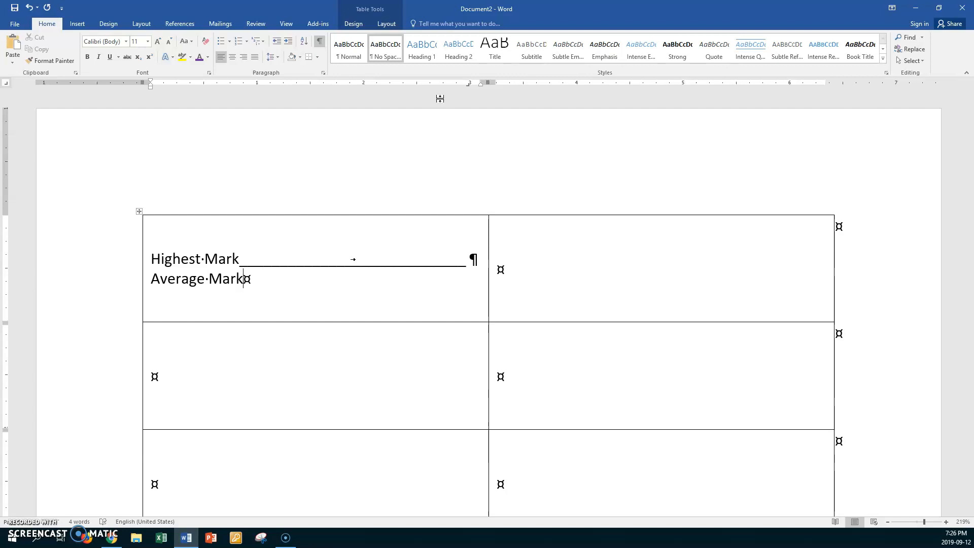
{"action": "key", "text": "ctrl+Tab"}
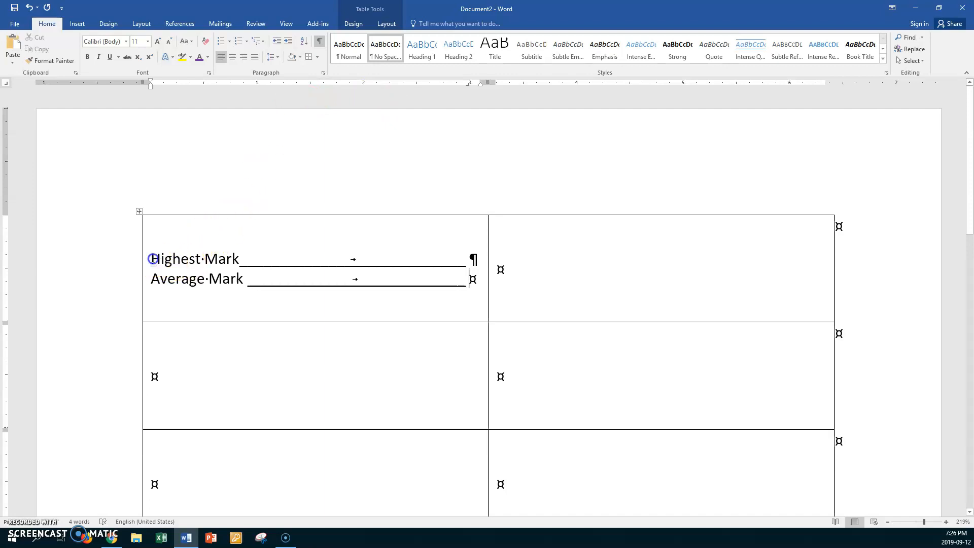
- Give the Highest Mark line 10 pt spacing after the paragraph
{"action": "left_click_drag", "start_coordinate": [151, 260], "coordinate": [470, 260]}
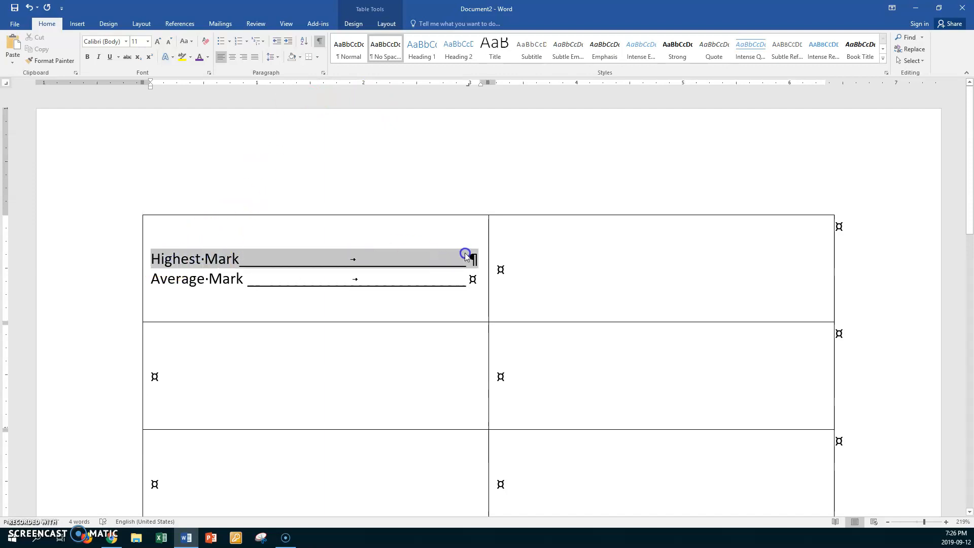
{"action": "left_click", "coordinate": [324, 73]}
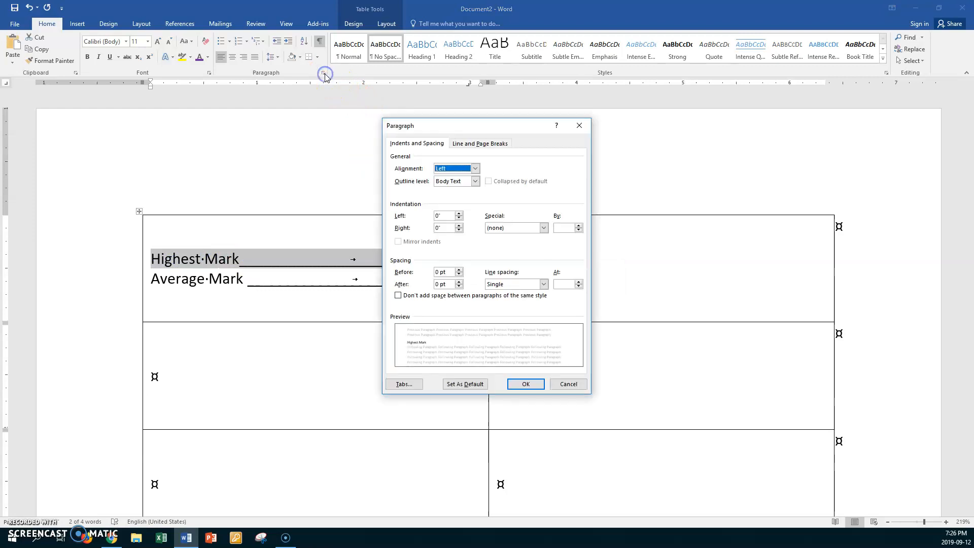
{"action": "left_click", "coordinate": [438, 284]}
{"action": "type", "text": "10"}
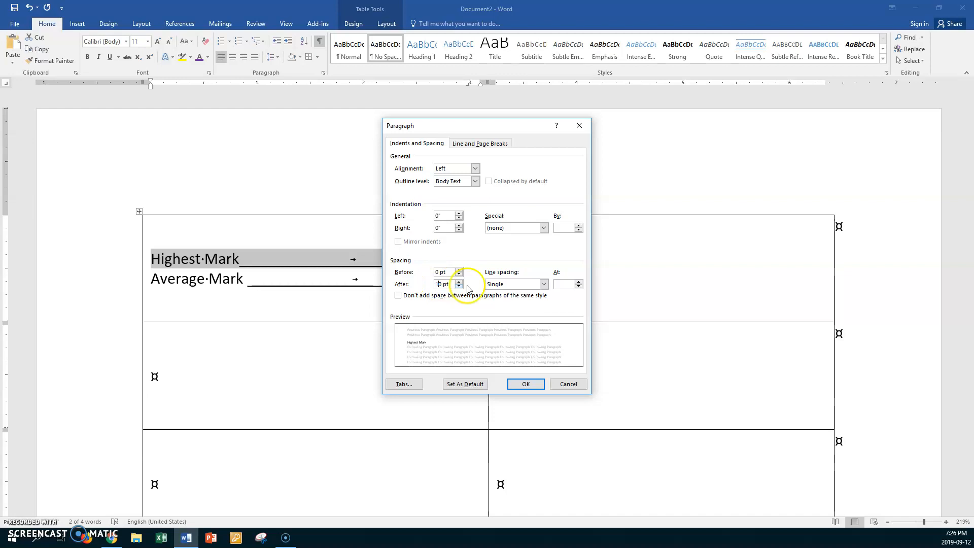
{"action": "left_click", "coordinate": [524, 386]}
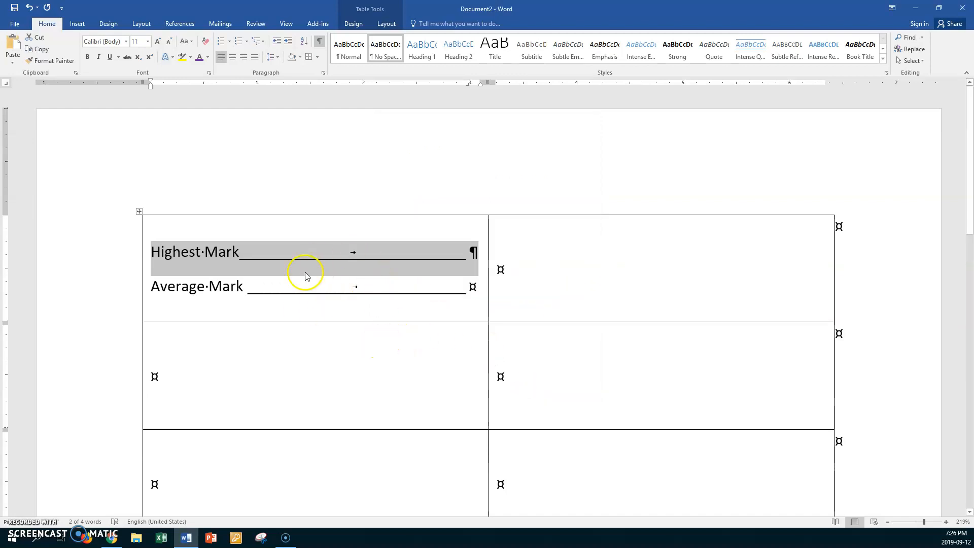
- Copy the two leader lines and paste them into each lower left-hand cell
{"action": "left_click", "coordinate": [146, 262]}
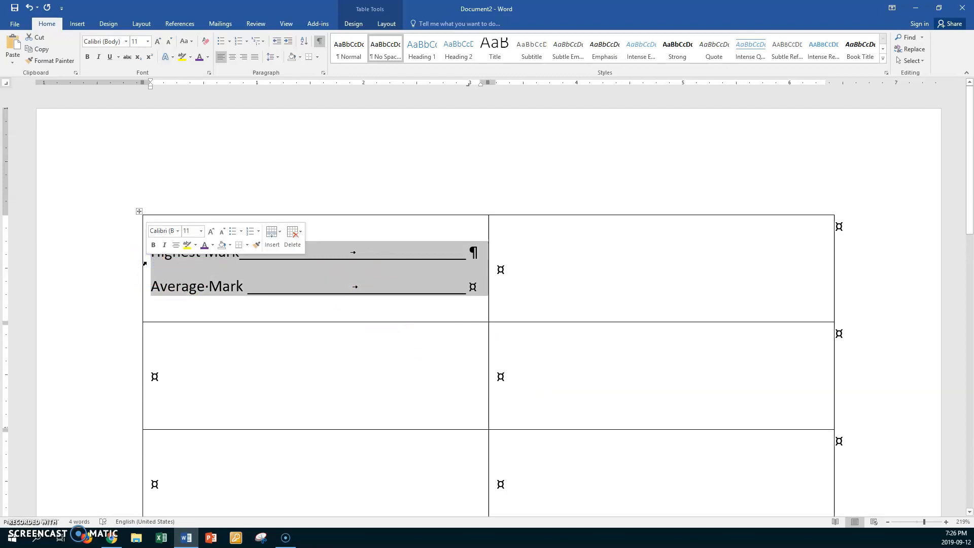
{"action": "left_click", "coordinate": [161, 376]}
{"action": "key", "text": "ctrl+v"}
{"action": "scroll", "coordinate": [162, 375], "scroll_direction": "down", "scroll_amount": 2}
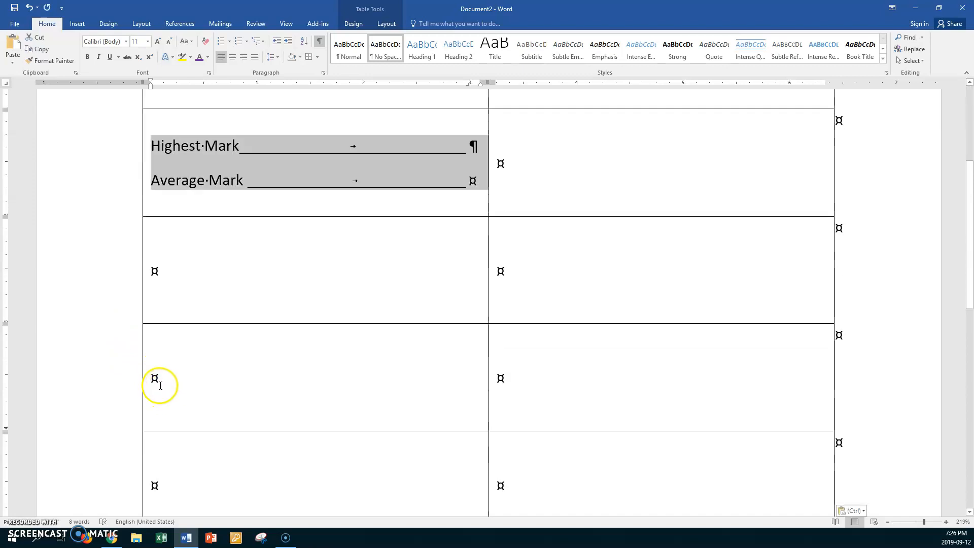
{"action": "left_click", "coordinate": [164, 270]}
{"action": "key", "text": "ctrl+v"}
{"action": "left_click", "coordinate": [174, 380]}
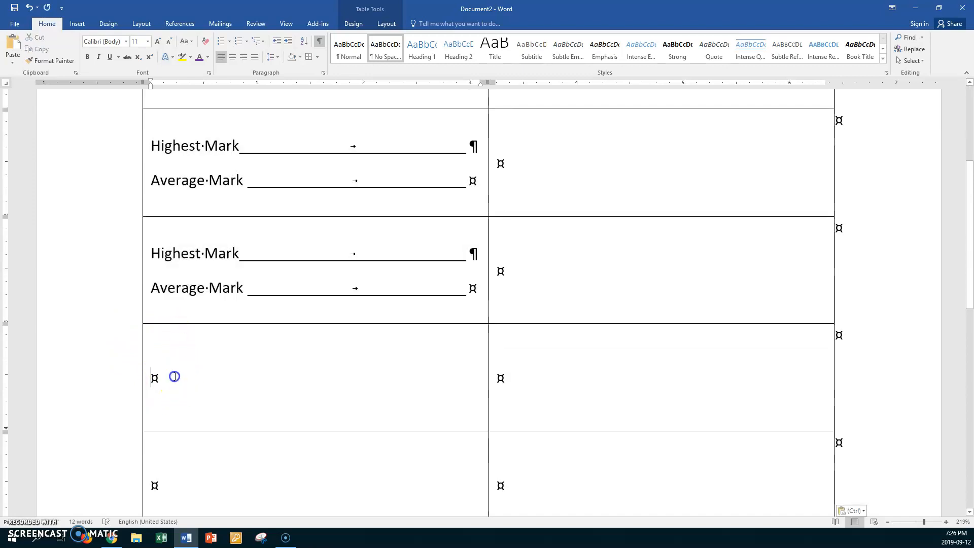
{"action": "key", "text": "ctrl+v"}
{"action": "left_click", "coordinate": [182, 428]}
{"action": "scroll", "coordinate": [186, 454], "scroll_direction": "down", "scroll_amount": 2}
{"action": "left_click", "coordinate": [162, 376]}
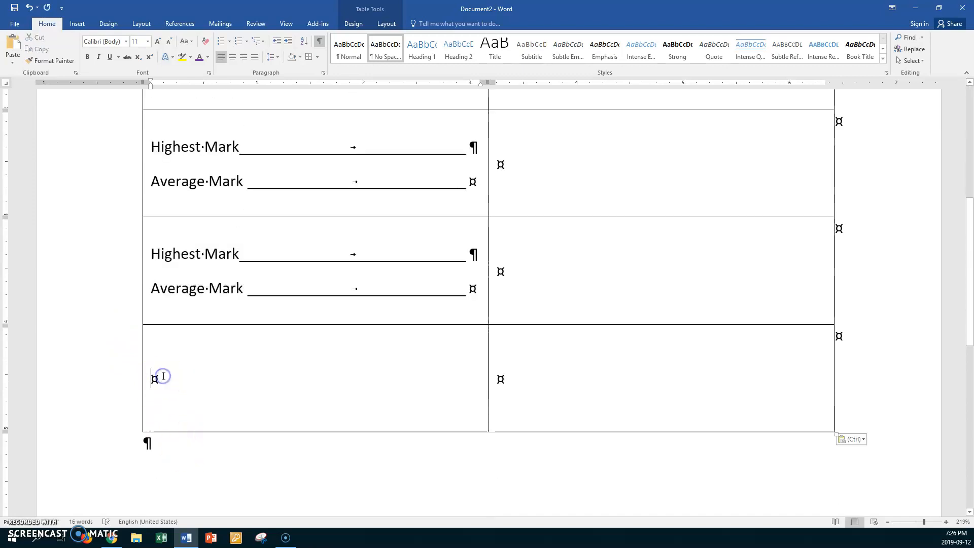
{"action": "key", "text": "ctrl+v"}
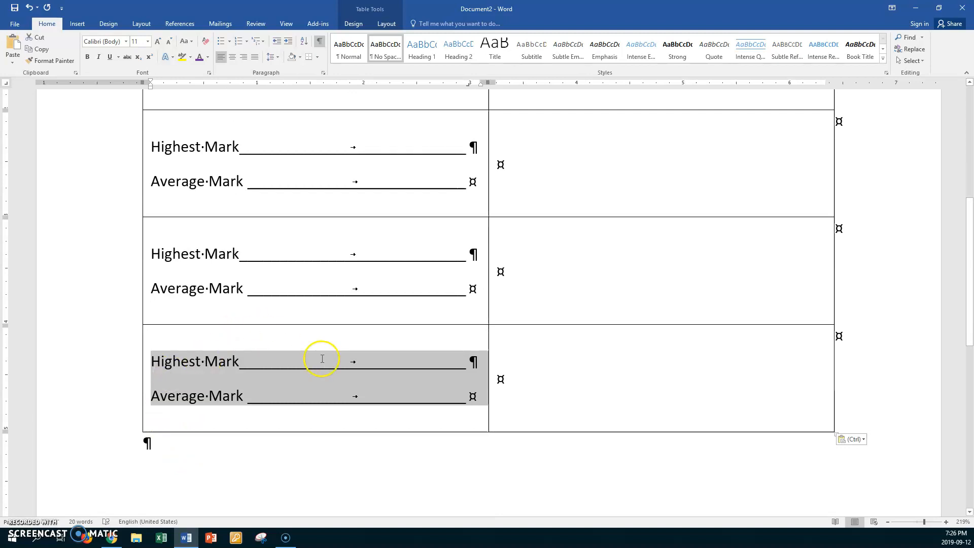
{"action": "scroll", "coordinate": [316, 357], "scroll_direction": "up", "scroll_amount": 2}
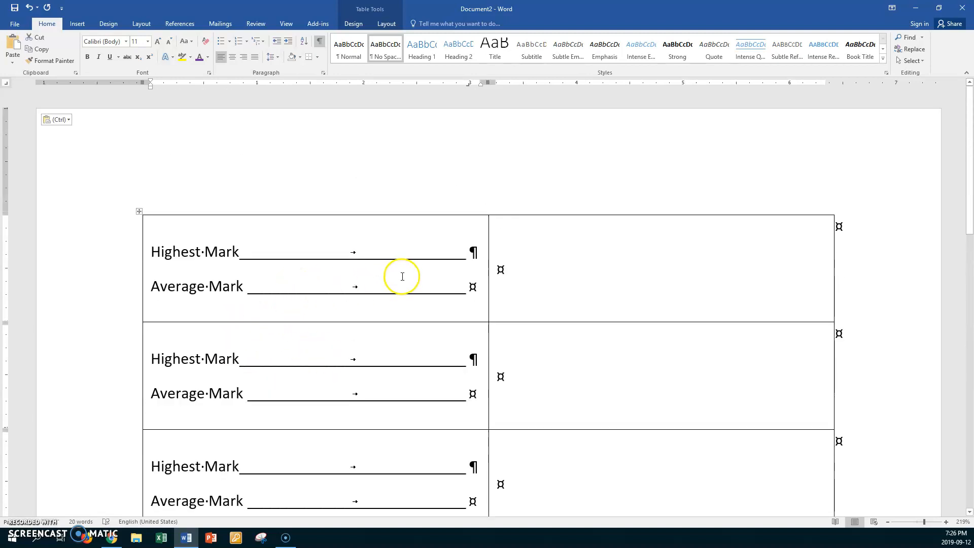
- Enter English, Mathematics and Schience in the right-hand cells of the first three rows
{"action": "left_click", "coordinate": [511, 270]}
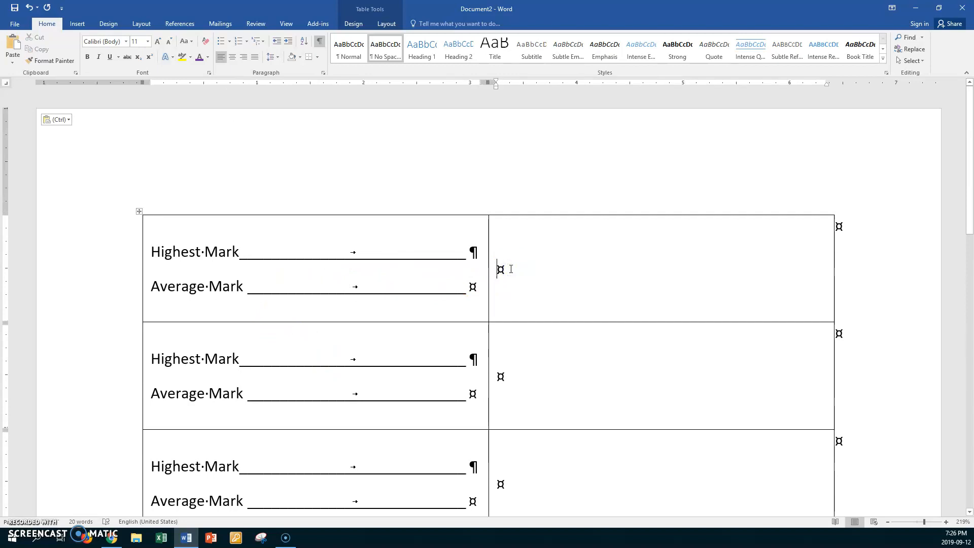
{"action": "type", "text": "English"}
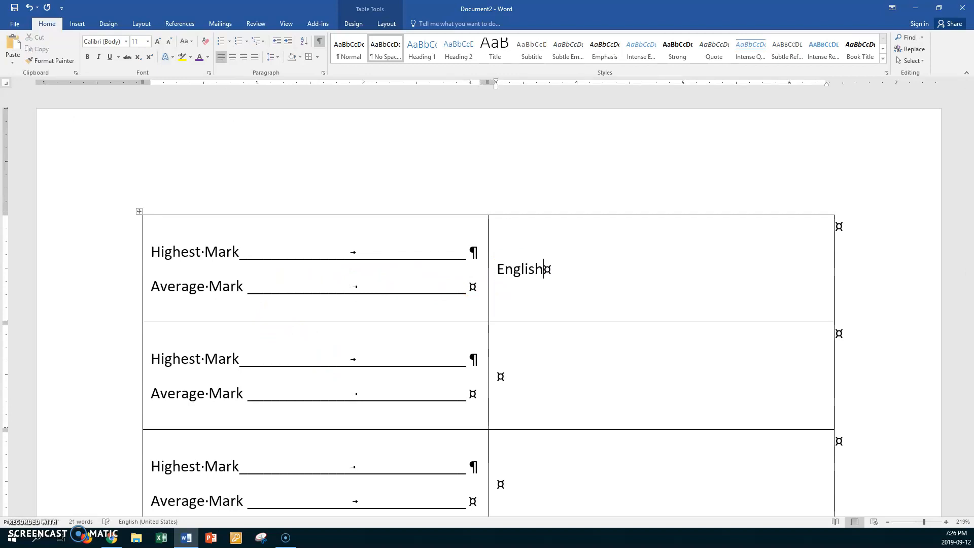
{"action": "left_click", "coordinate": [525, 375]}
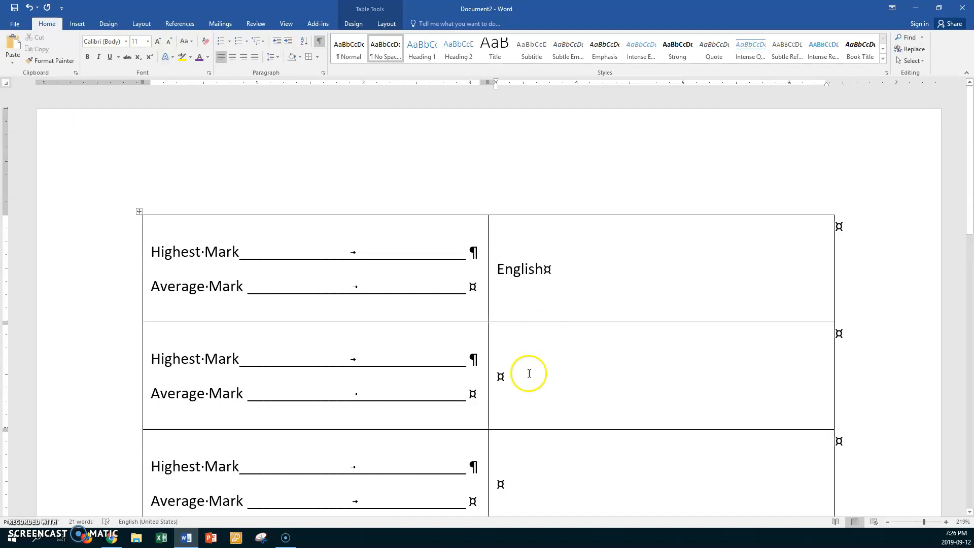
{"action": "type", "text": "Mathematics"}
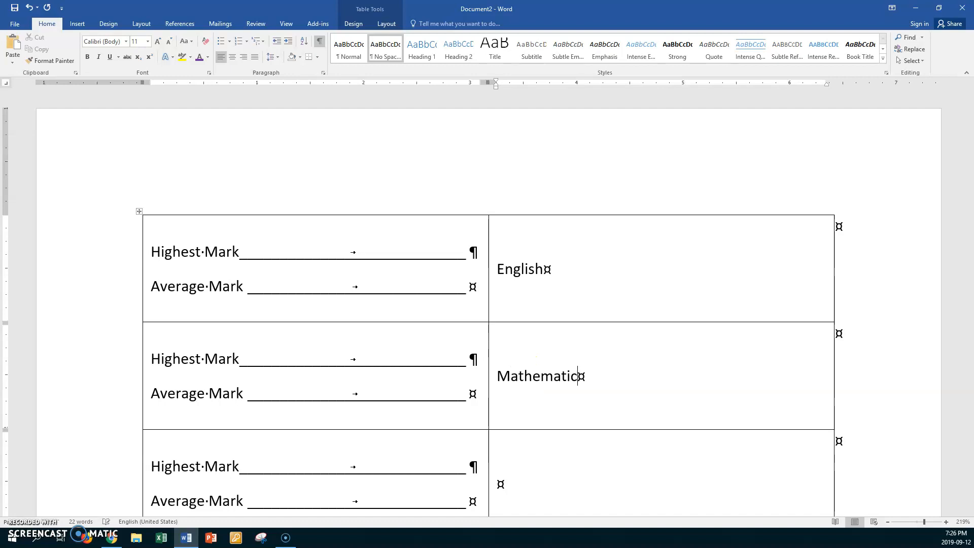
{"action": "left_click", "coordinate": [511, 486]}
{"action": "type", "text": "Schience"}
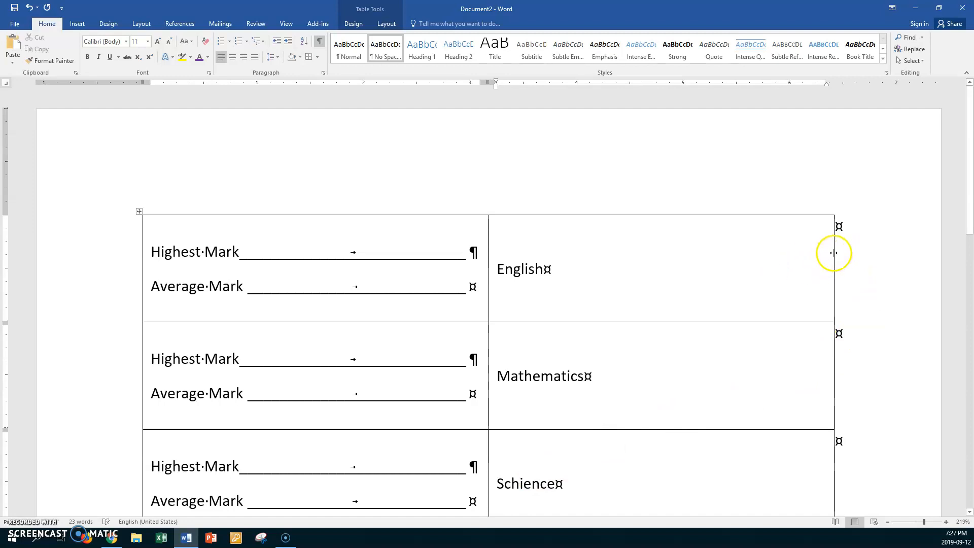
- Narrow the subject column by dragging the table's right border leftward toward the page centre
{"action": "left_click_drag", "start_coordinate": [835, 258], "coordinate": [635, 294]}
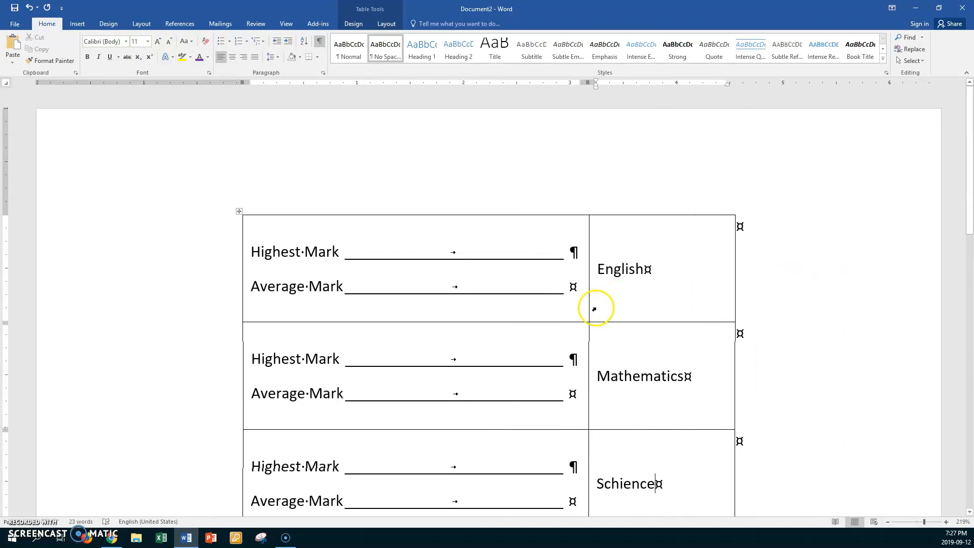
{"action": "scroll", "coordinate": [549, 347], "scroll_direction": "down", "scroll_amount": 3}
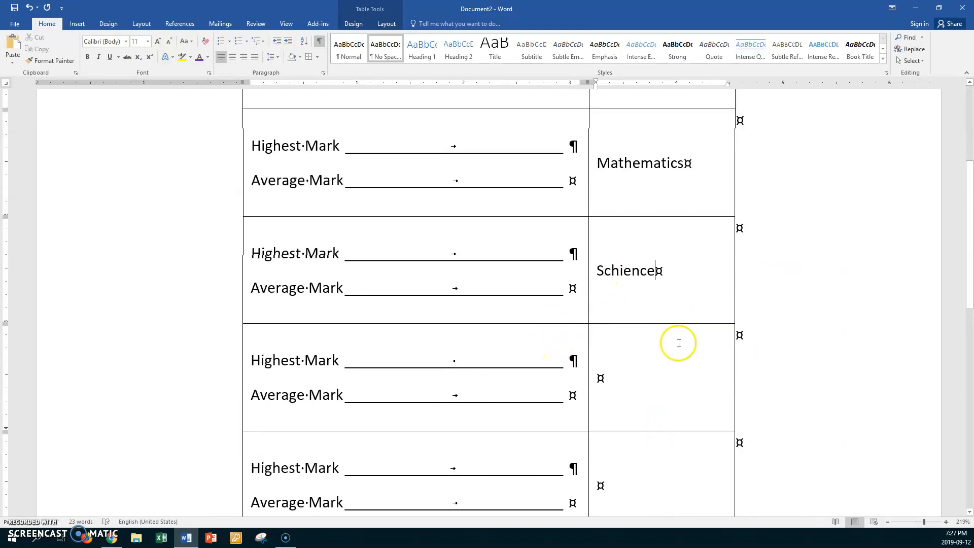
{"action": "scroll", "coordinate": [657, 473], "scroll_direction": "down", "scroll_amount": 3}
{"action": "scroll", "coordinate": [657, 473], "scroll_direction": "up", "scroll_amount": 5}
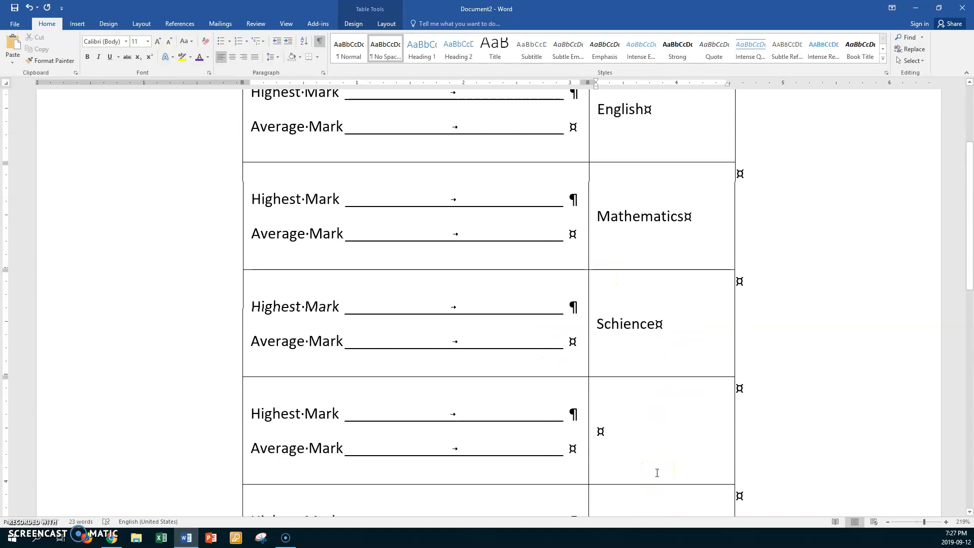
{"action": "scroll", "coordinate": [657, 472], "scroll_direction": "up", "scroll_amount": 3}
{"action": "scroll", "coordinate": [657, 473], "scroll_direction": "up", "scroll_amount": 3}
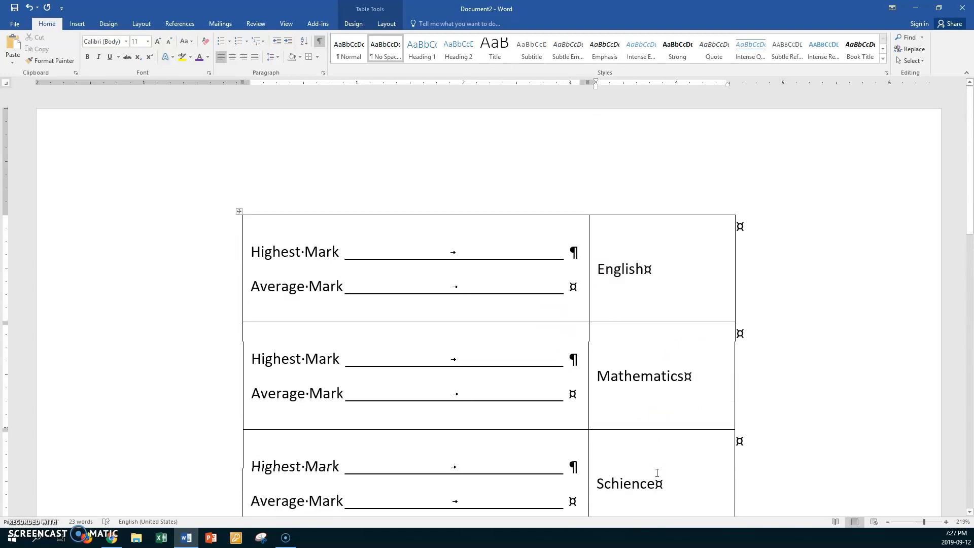